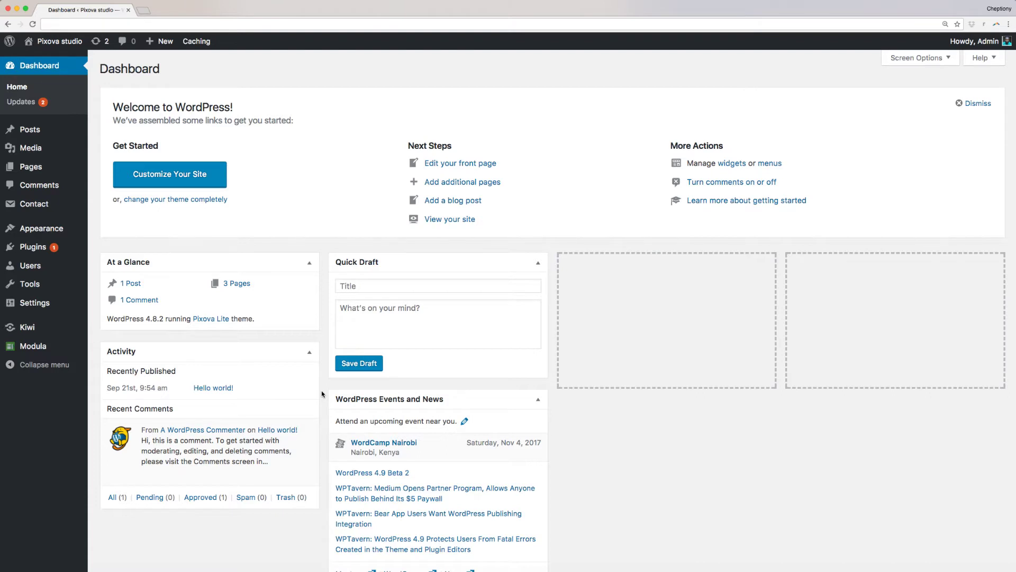
# - Install the recommended Photo Gallery by Modula plugin from the theme customizer's Recommended Plugins
pyautogui.moveTo(72, 230)
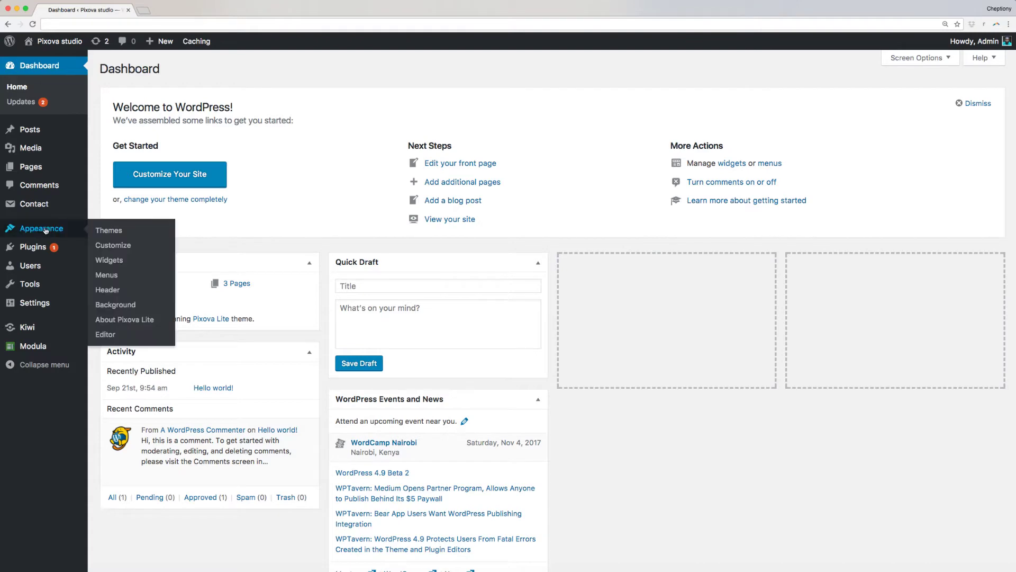
pyautogui.click(129, 245)
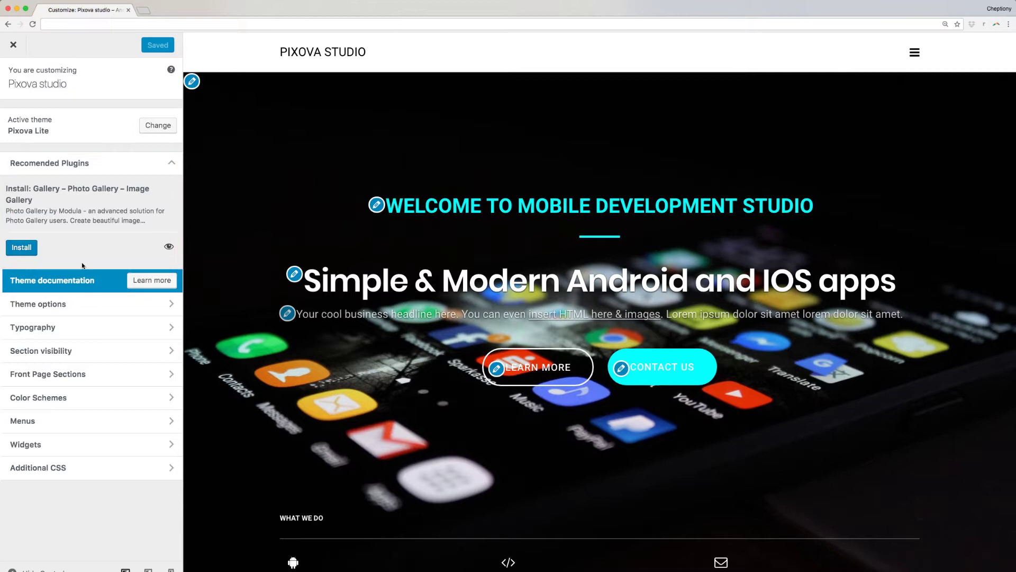
pyautogui.click(22, 248)
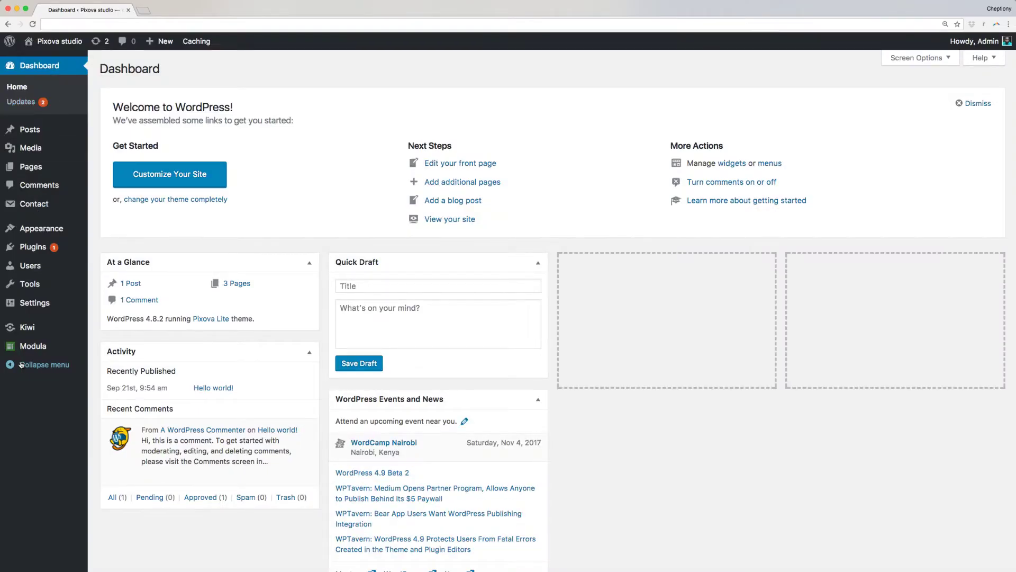
# - Create a Modula gallery named 'Mobile design', described 'Design gallery', with 700 px height
pyautogui.moveTo(28, 347)
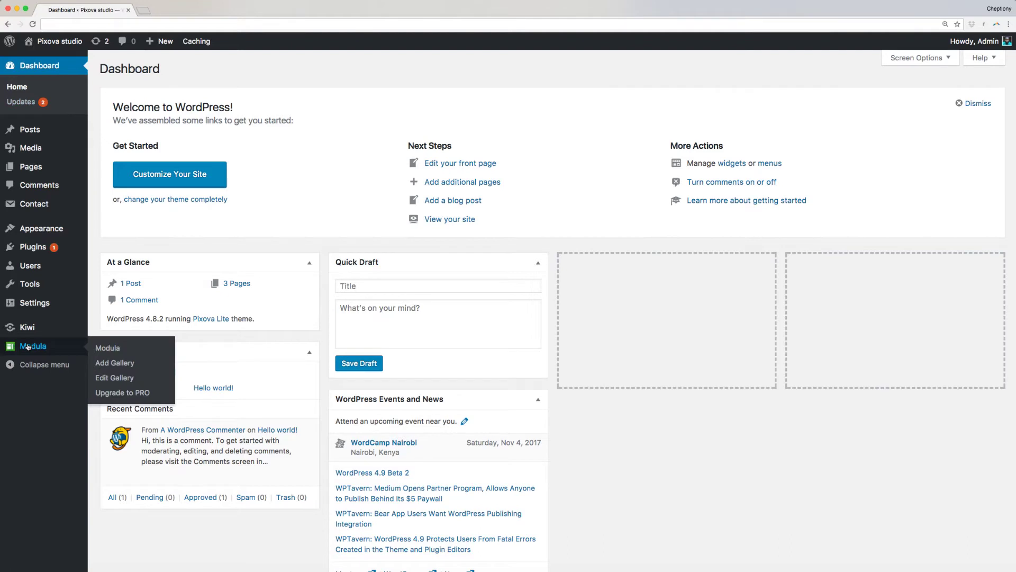
pyautogui.click(108, 366)
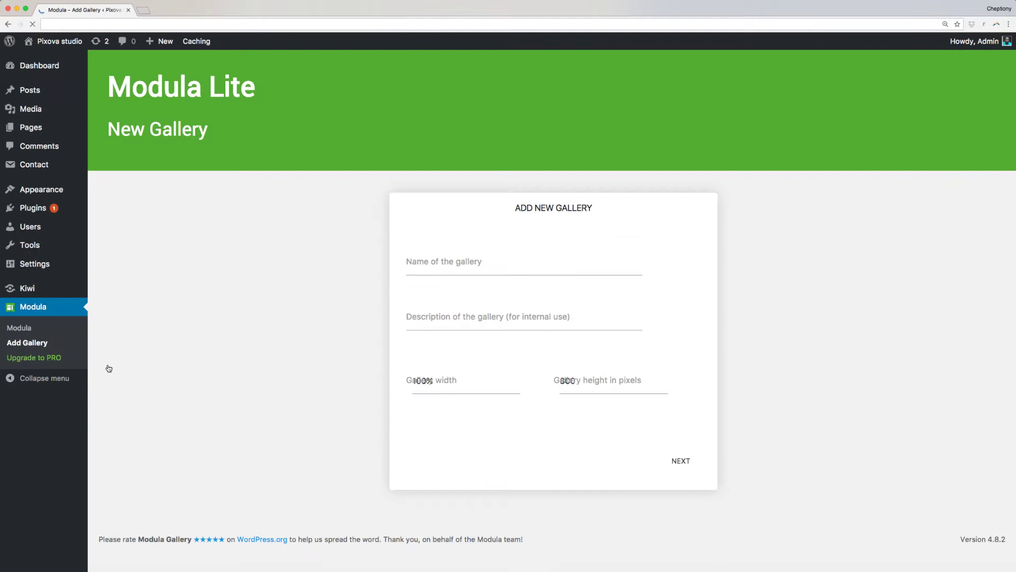
pyautogui.click(451, 266)
pyautogui.write('M')
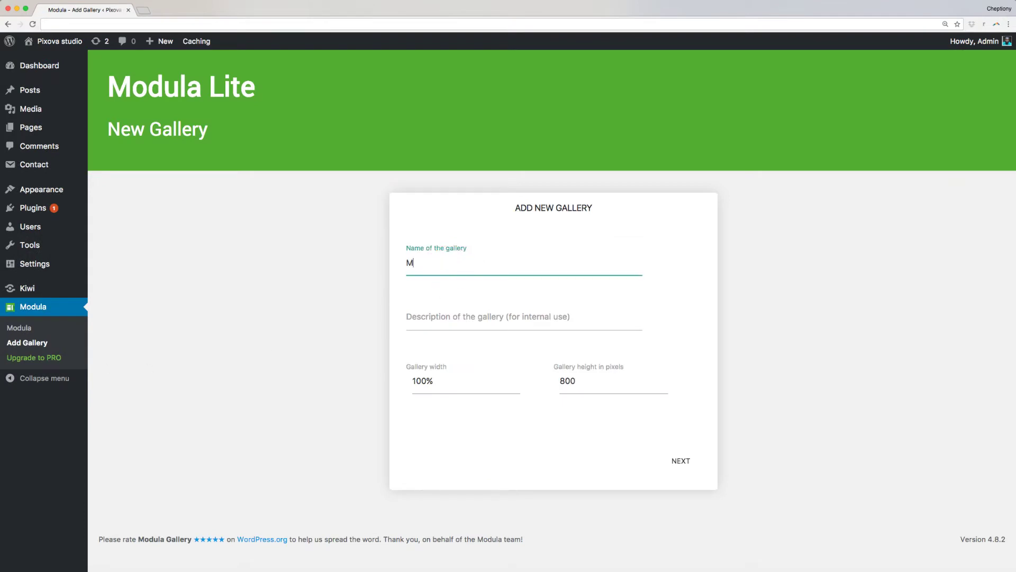
pyautogui.write('obile design')
pyautogui.click(418, 322)
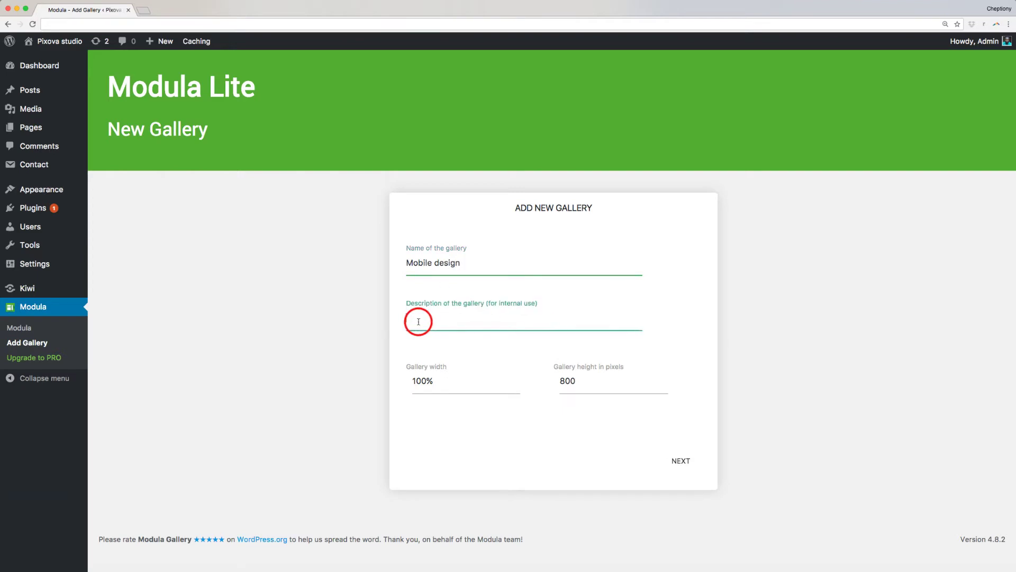
pyautogui.write('Design gallery')
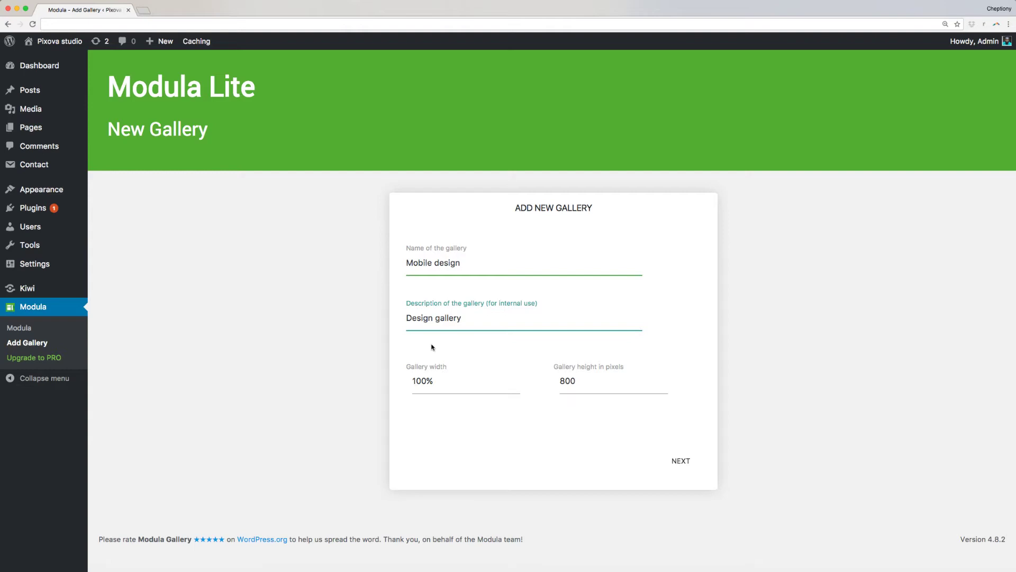
pyautogui.press('Tab')
pyautogui.press('Tab')
pyautogui.press('BackSpace')
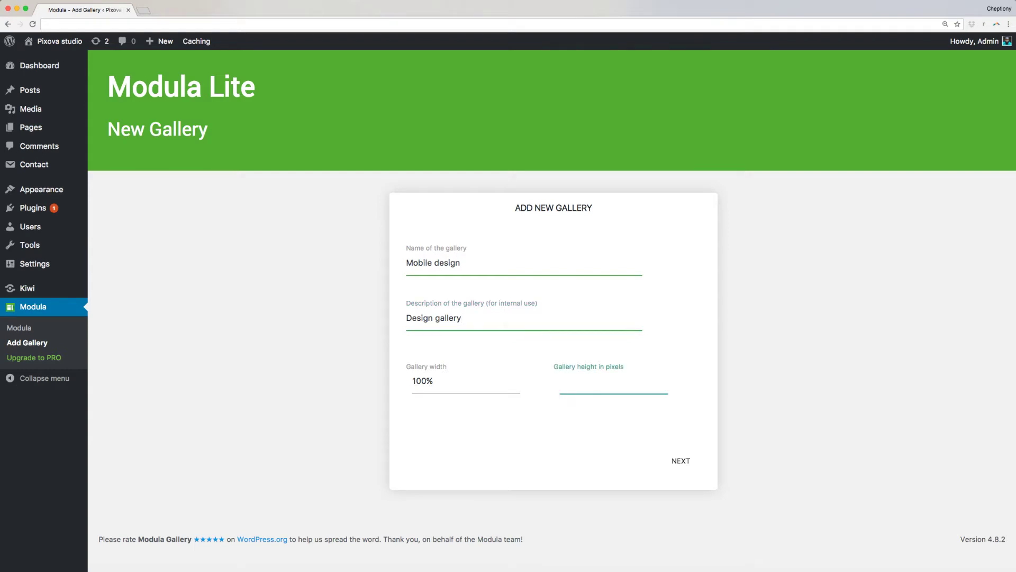
pyautogui.write('700')
# - Leave image titles on Title and captions on Captions, advancing to the 500 image size step
pyautogui.click(676, 460)
pyautogui.click(458, 291)
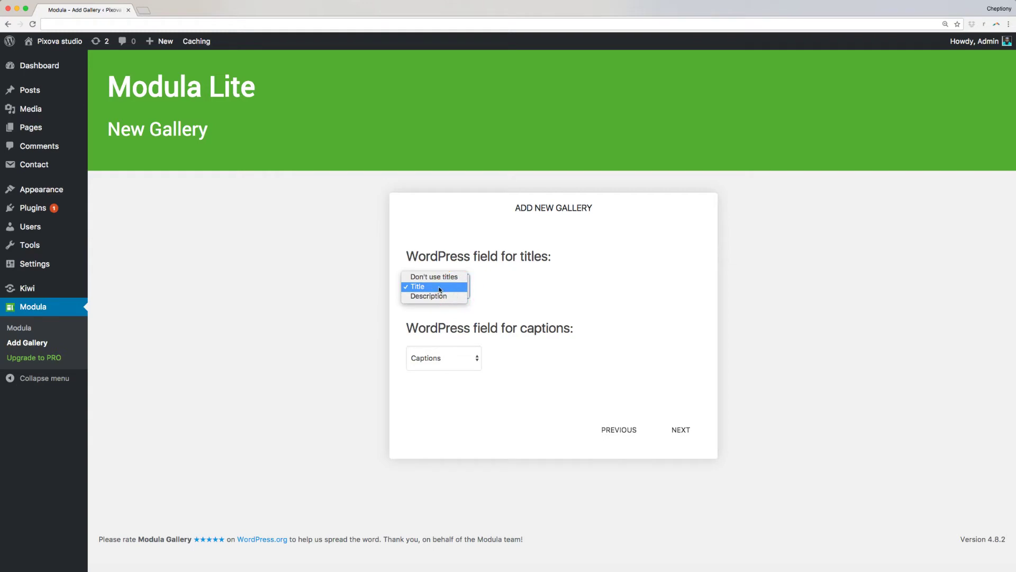
pyautogui.click(440, 289)
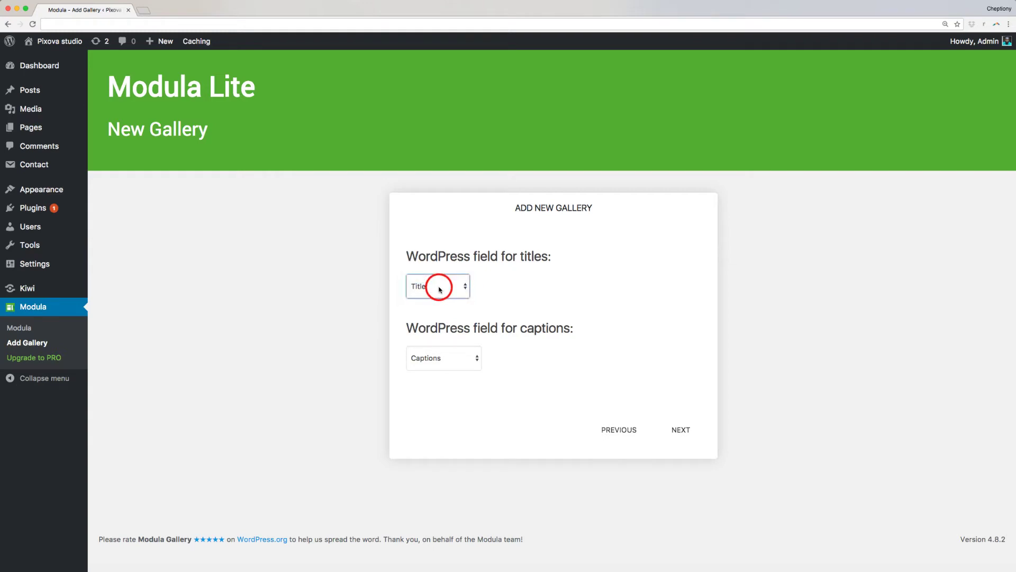
pyautogui.click(679, 429)
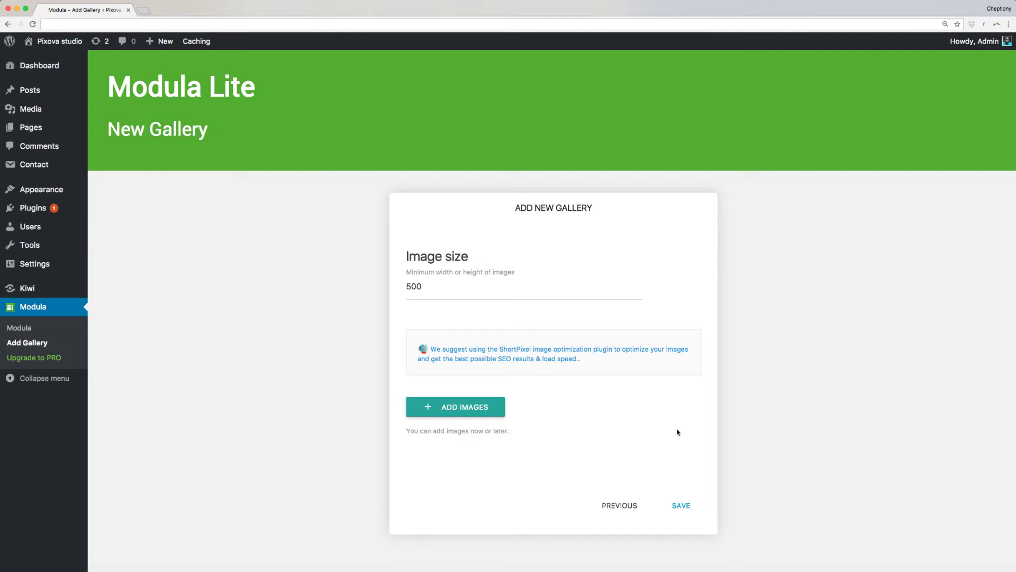
# - Add the app-icons phone photo and MobileApps_ss_1920.png from the Media Library, then save
pyautogui.click(435, 416)
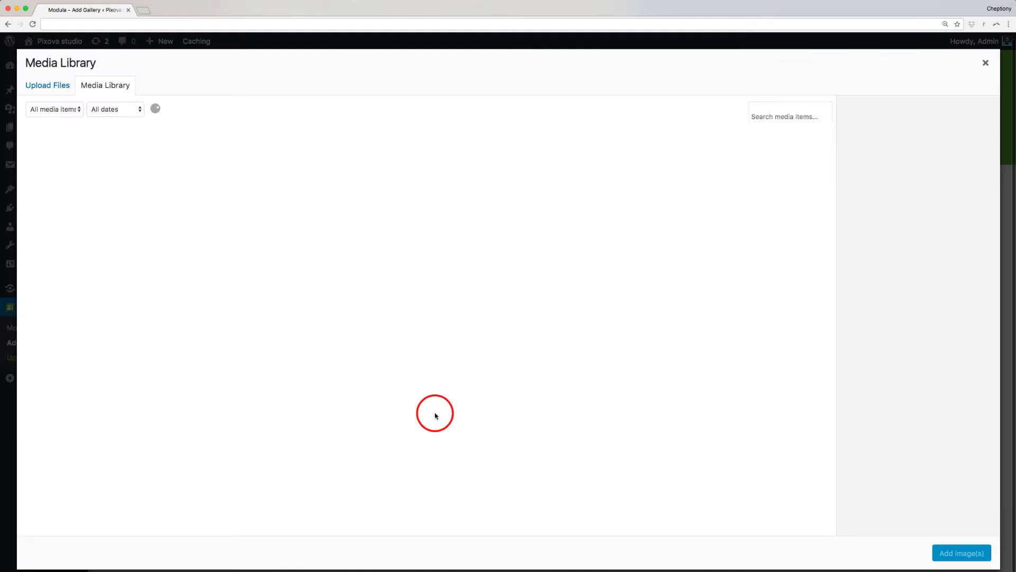
pyautogui.click(483, 171)
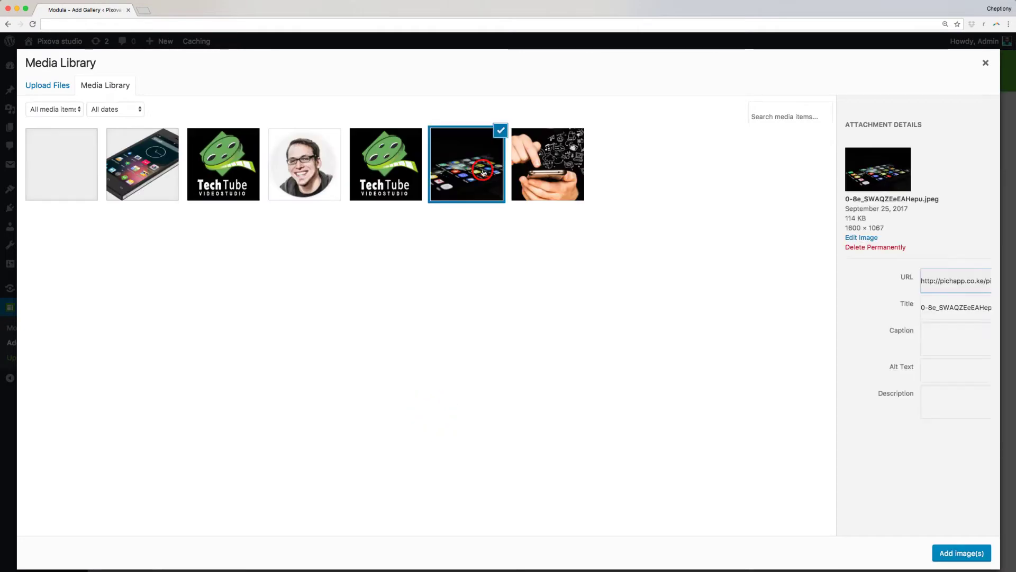
pyautogui.click(532, 169)
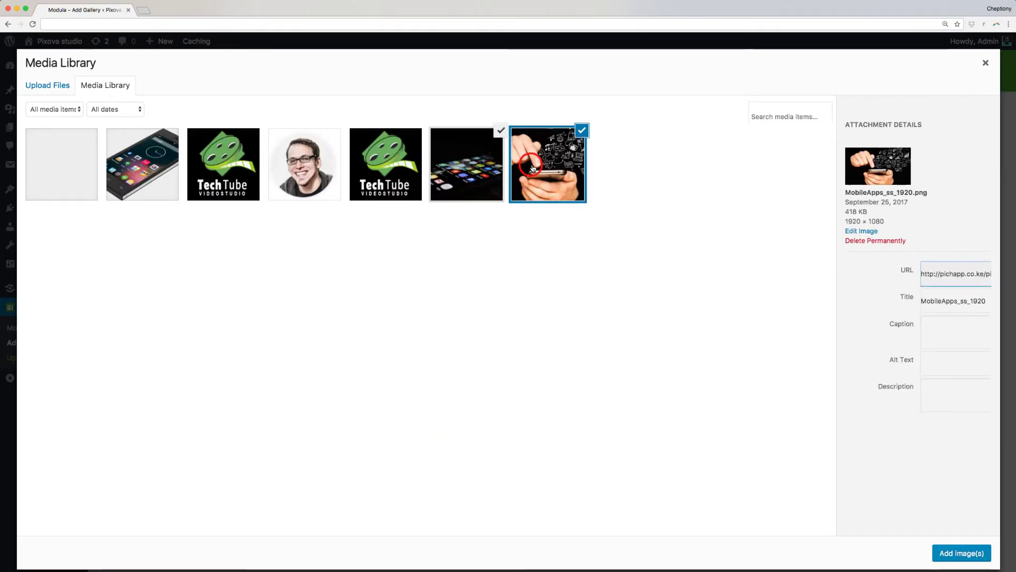
pyautogui.click(937, 552)
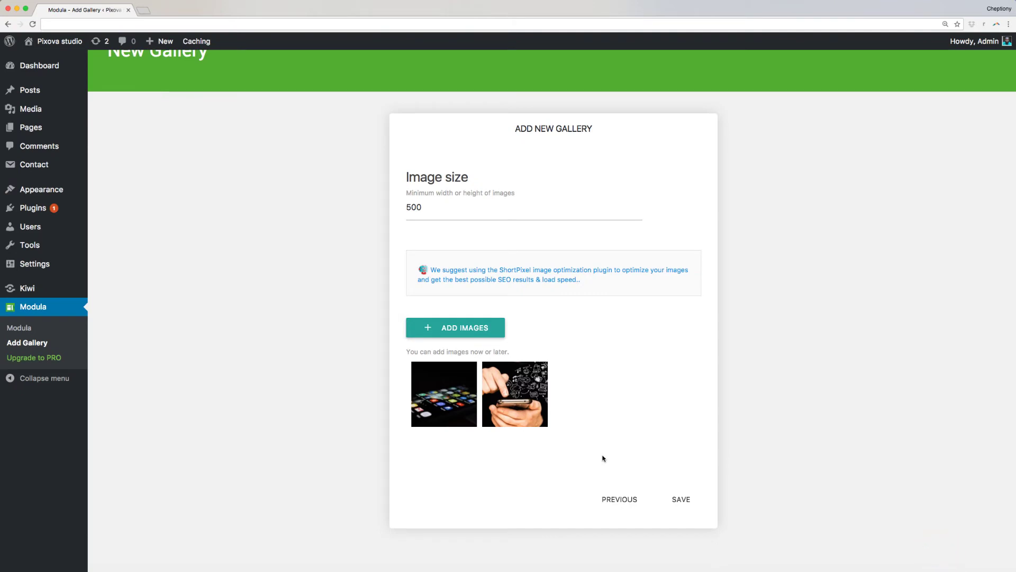
pyautogui.click(682, 499)
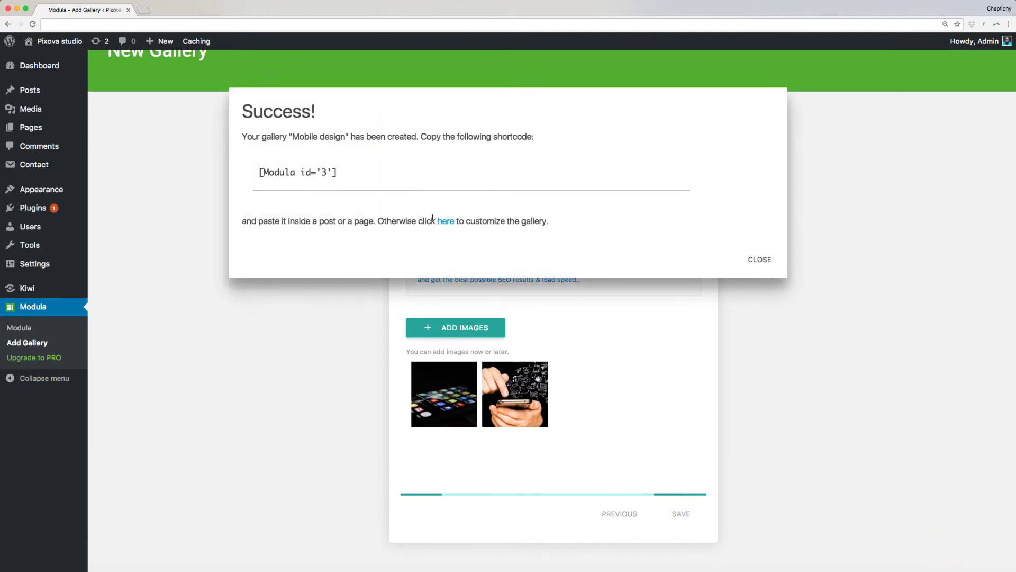
# - Copy the [Modula id='3'] shortcode from the Success dialog and close it
pyautogui.moveTo(349, 172); pyautogui.dragTo(253, 172)
pyautogui.press('super+c')
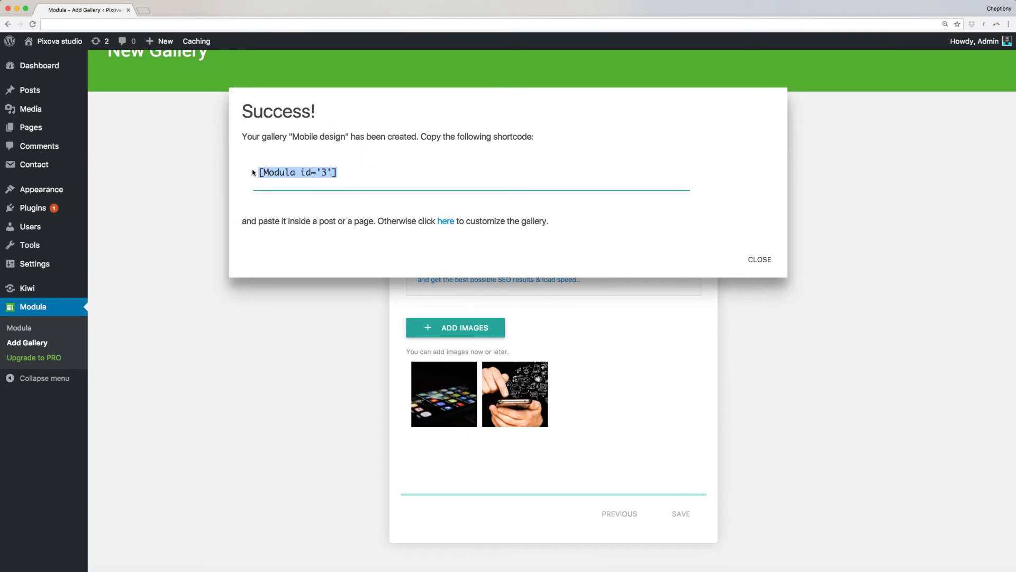
pyautogui.click(760, 260)
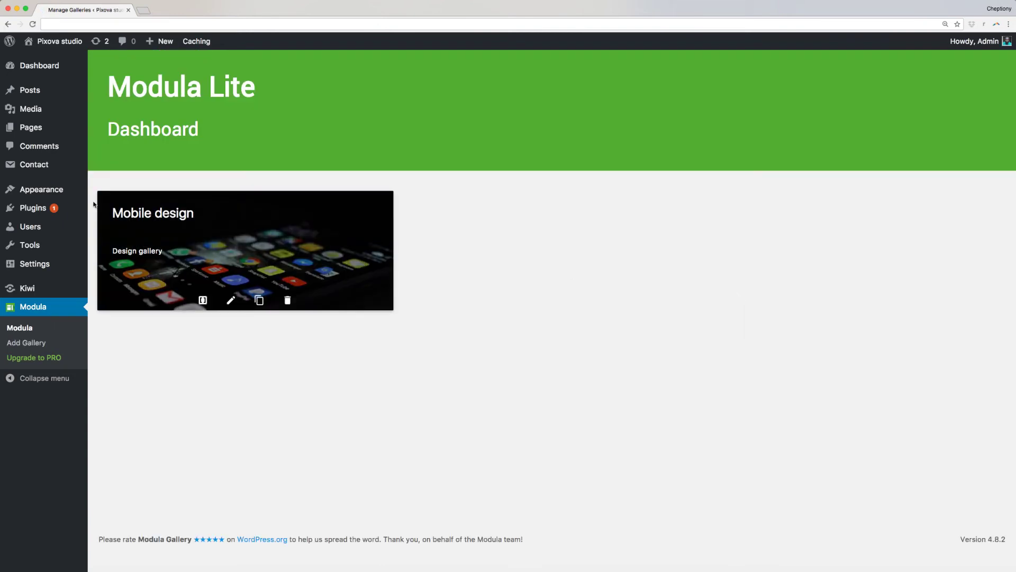
# - Open the Sample Page from the All Pages list in the page editor
pyautogui.moveTo(32, 127)
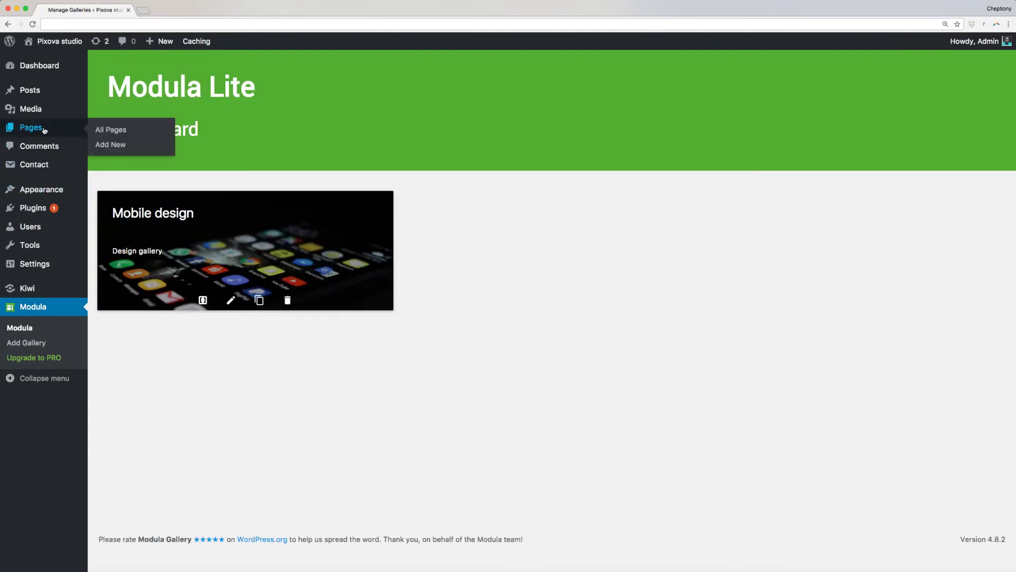
pyautogui.click(122, 130)
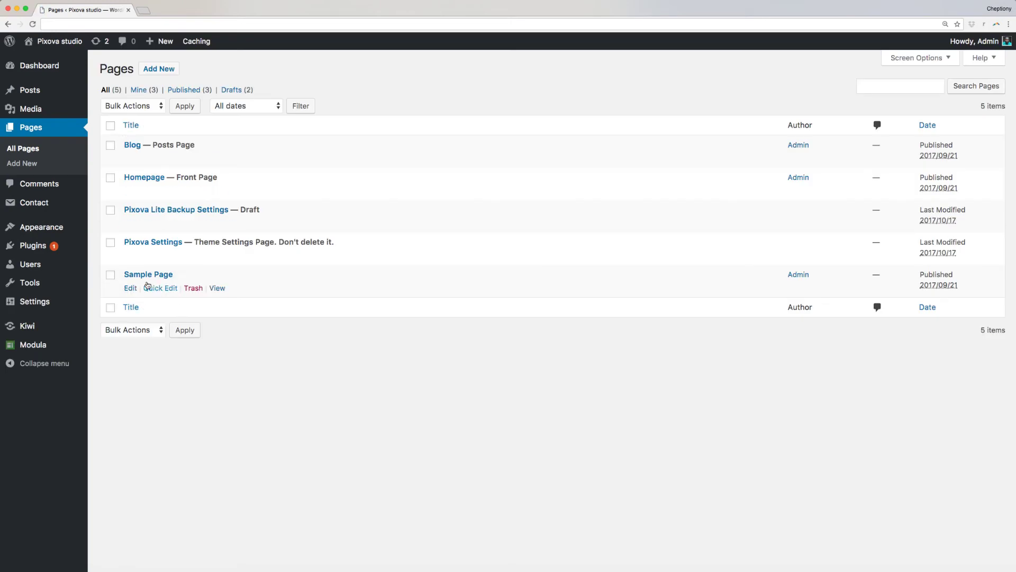
pyautogui.click(144, 276)
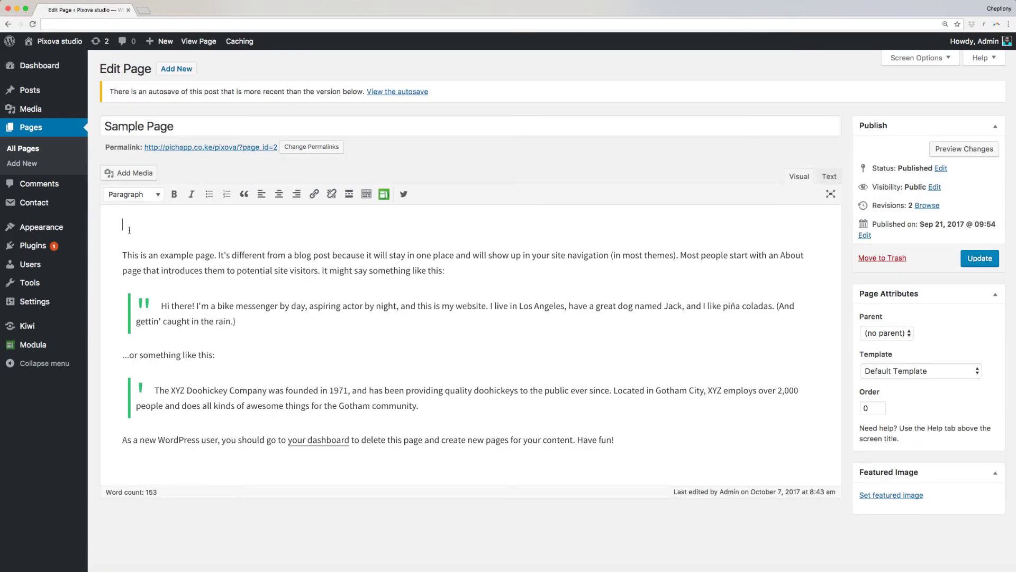
# - Paste the [Modula id='3'] shortcode at the top of the Sample Page, update it, and select the permalink
pyautogui.click(129, 230)
pyautogui.press('super+v')
pyautogui.click(982, 263)
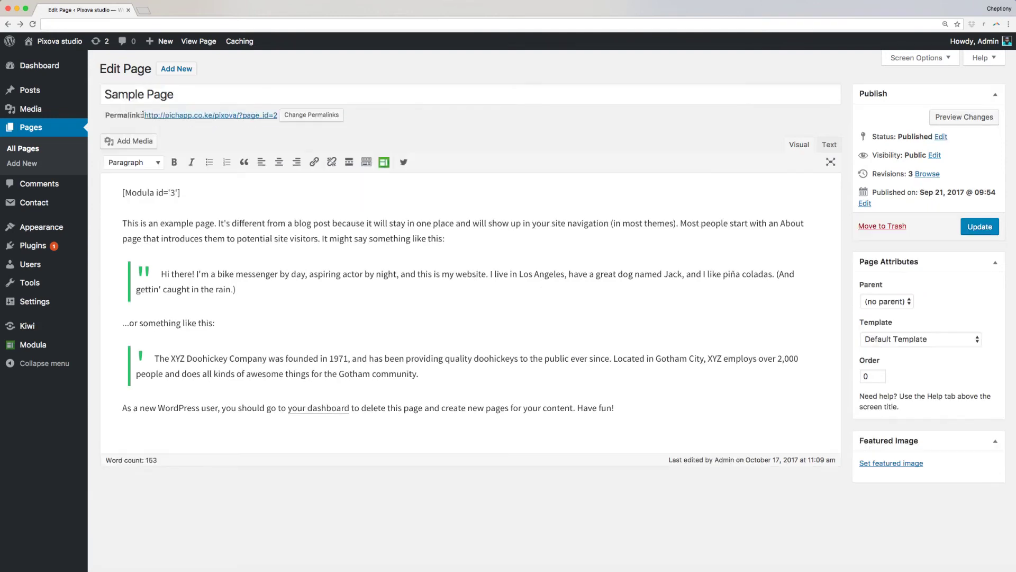
pyautogui.moveTo(143, 115); pyautogui.dragTo(278, 115)
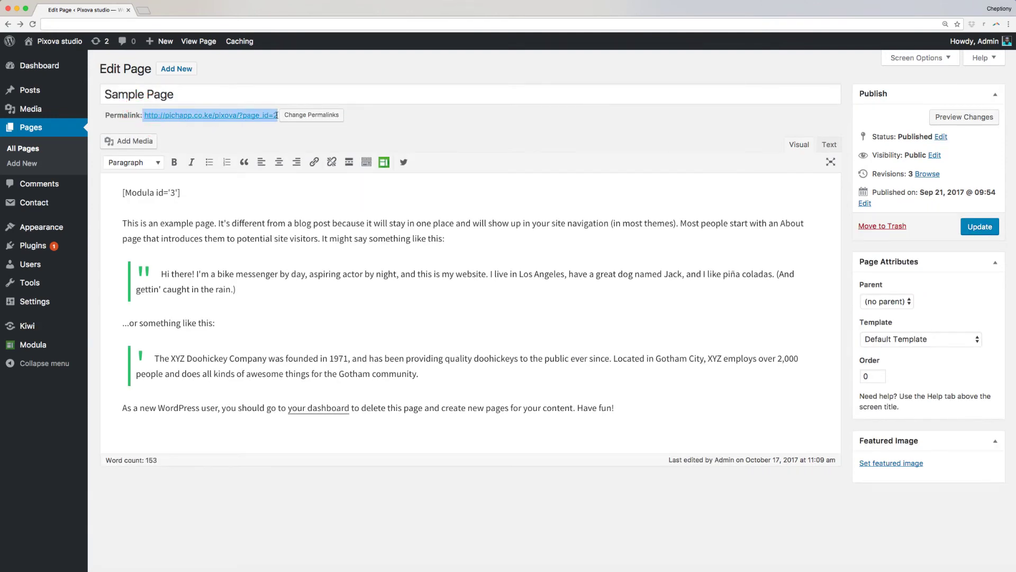
# - Load the Sample Page permalink in a new tab and scroll through the two gallery images
pyautogui.click(143, 10)
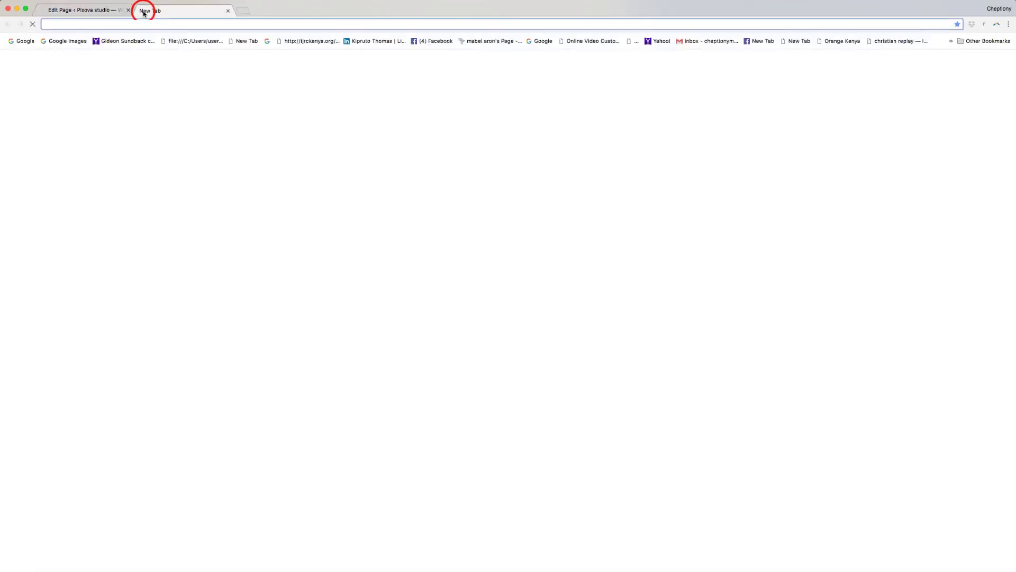
pyautogui.write('http://pichapp.co.ke/pixova/sample-page/')
pyautogui.press('Return')
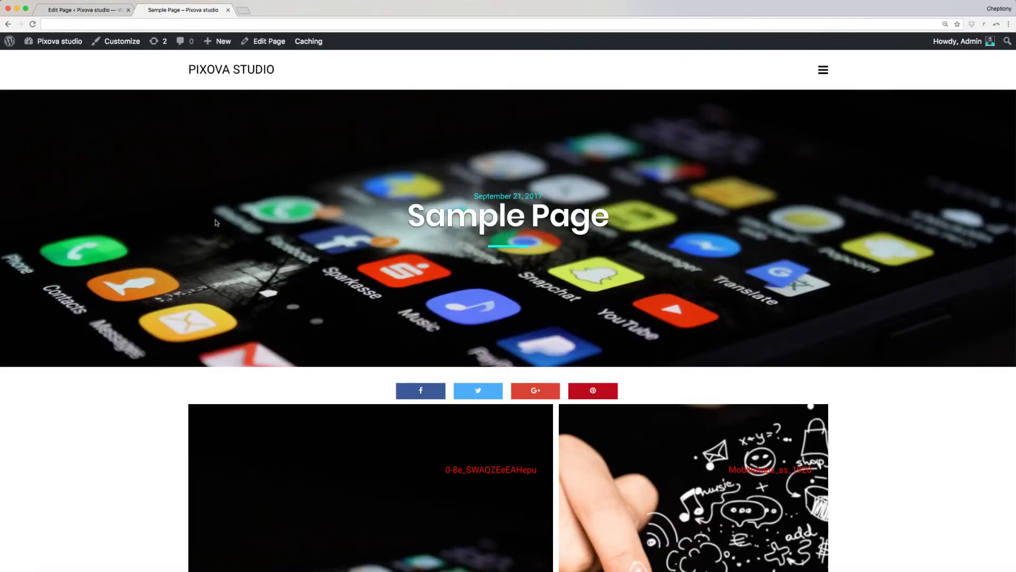
pyautogui.scroll(-7, 219, 231)
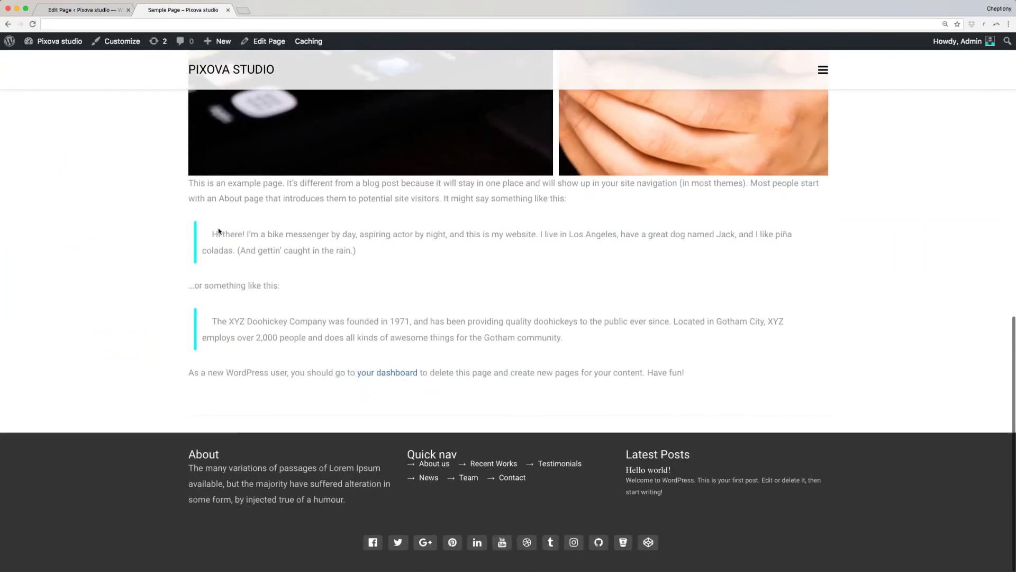
pyautogui.scroll(4, 219, 229)
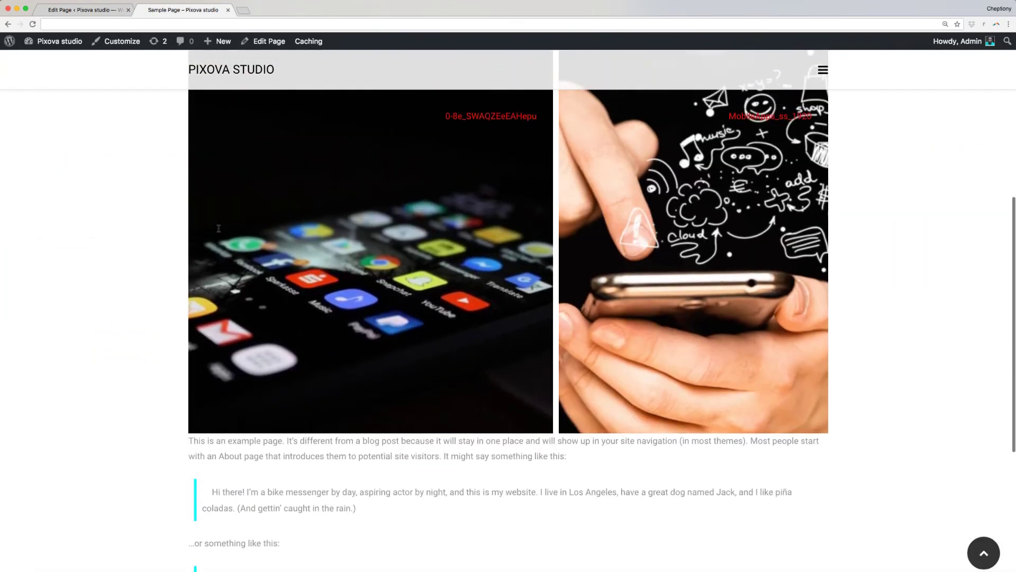
pyautogui.scroll(1, 218, 228)
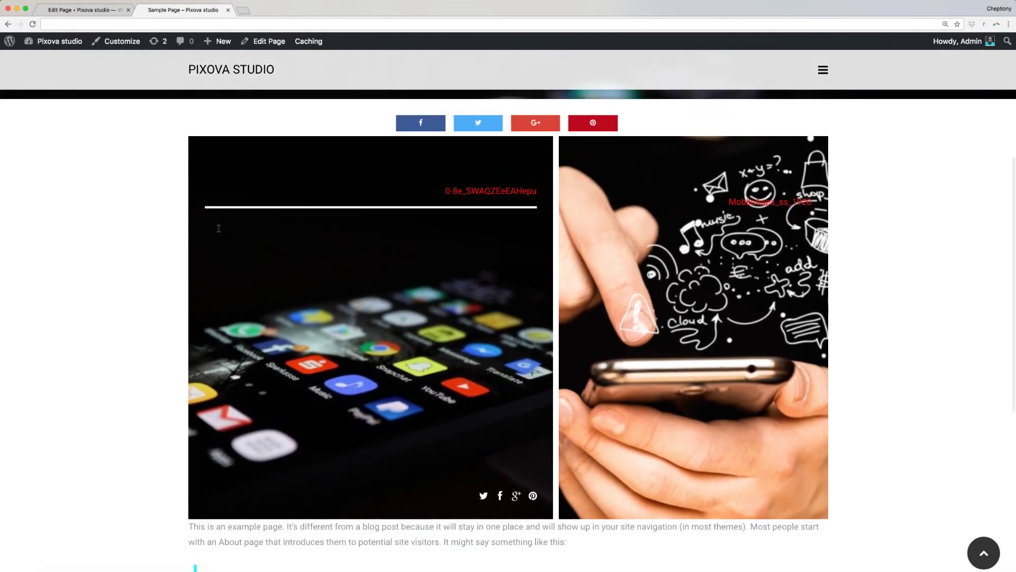
pyautogui.scroll(-1, 219, 228)
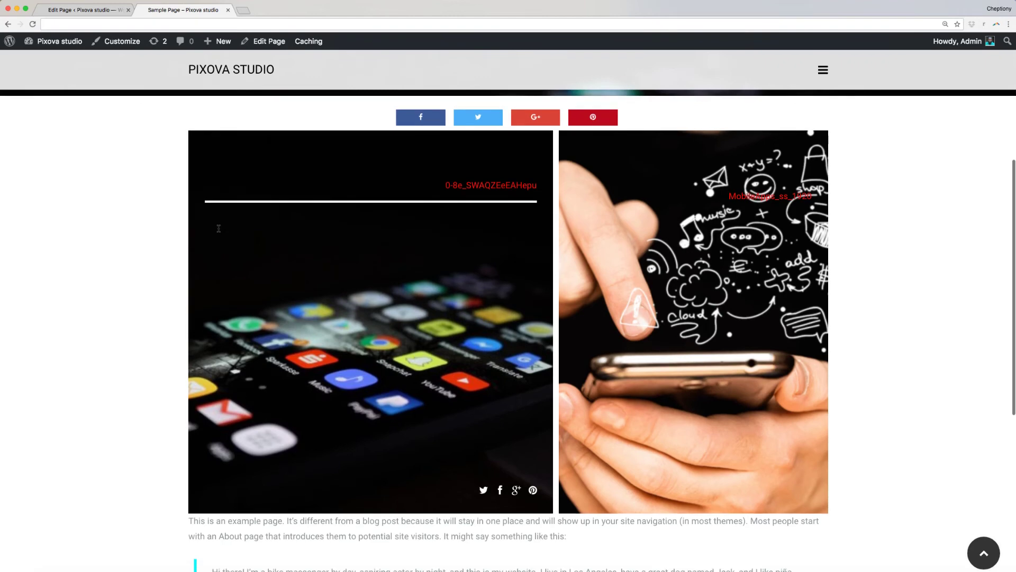
pyautogui.scroll(1, 219, 228)
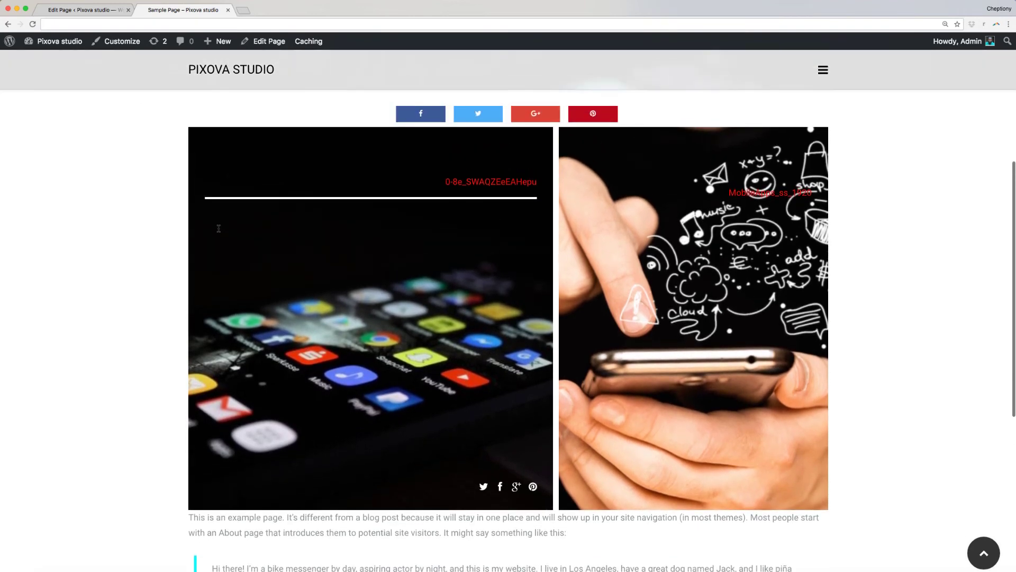